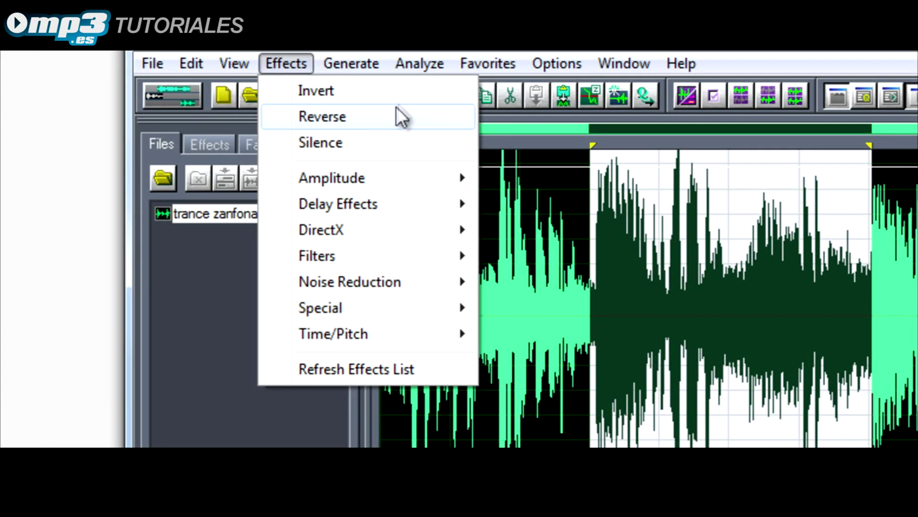
Reverse the selected section of the waveform.
{"action": "left_click", "coordinate": [415, 122]}
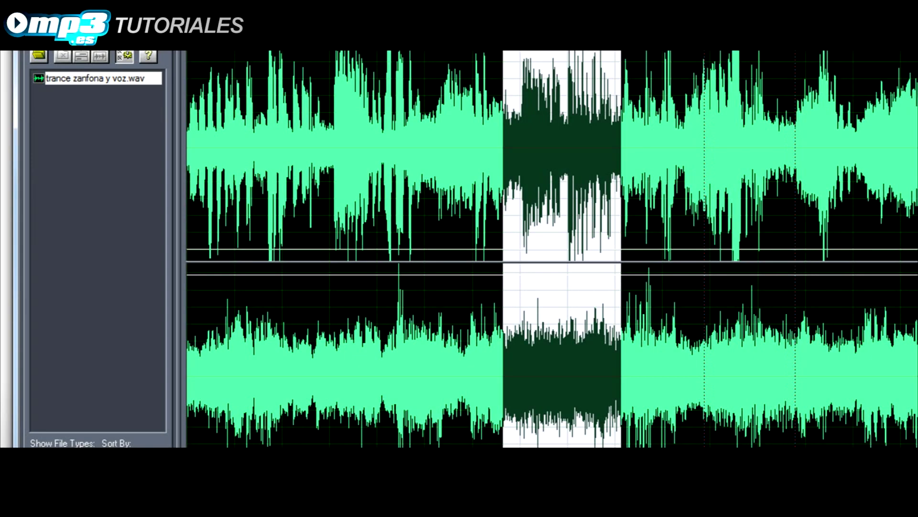
Open the Delay effect for the selected section of the waveform and choose one of its presets.
{"action": "left_click", "coordinate": [260, 62]}
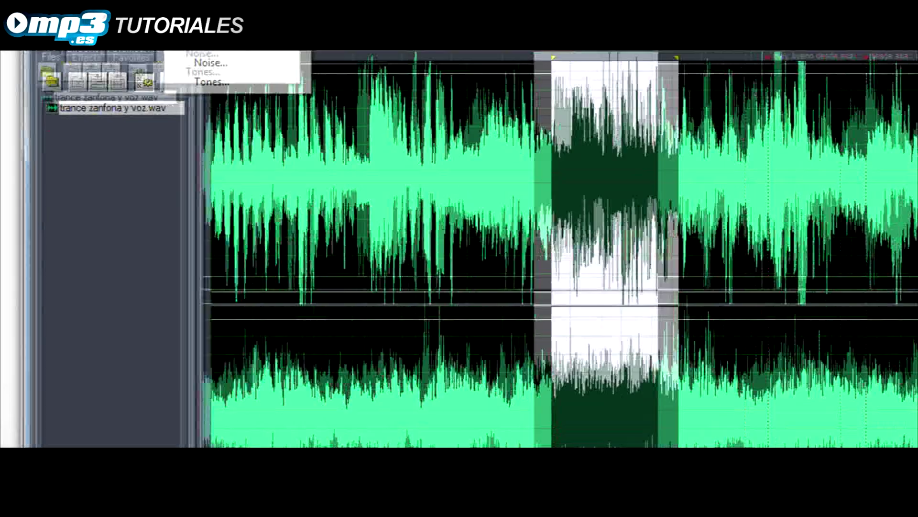
{"action": "left_click", "coordinate": [205, 62]}
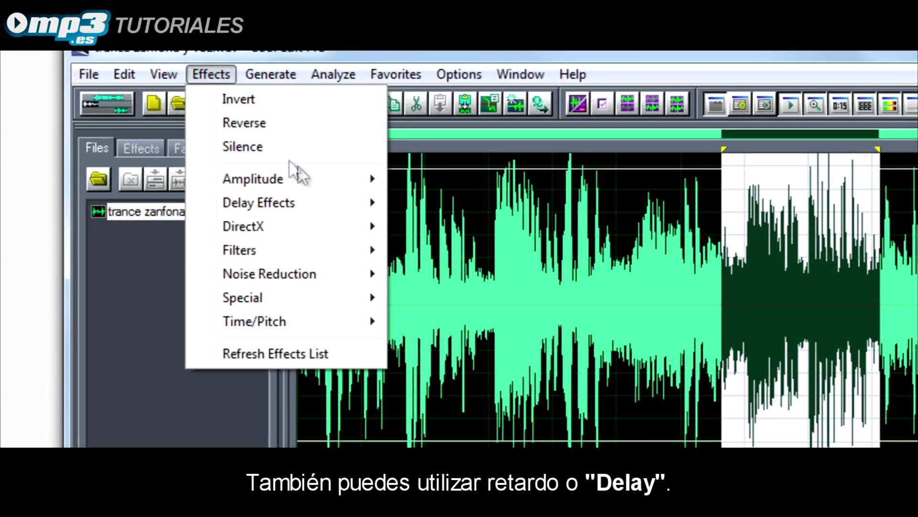
{"action": "mouse_move", "coordinate": [334, 186]}
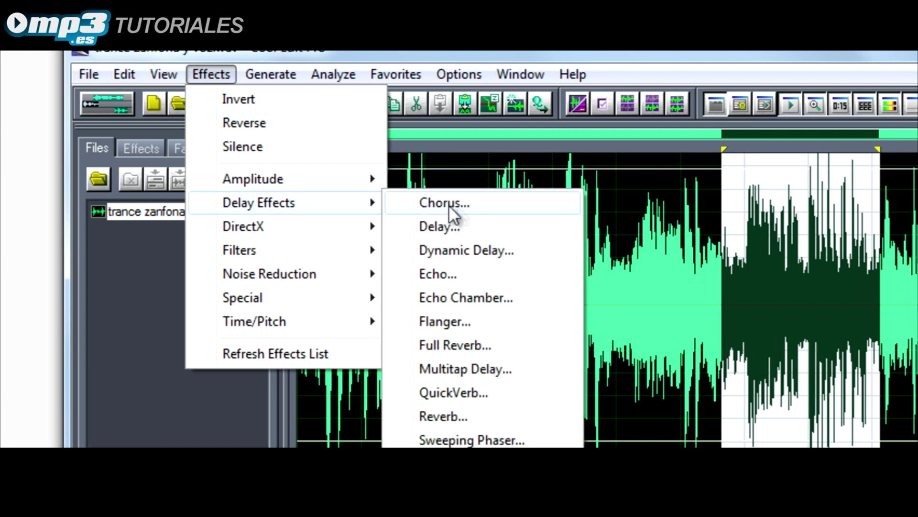
{"action": "left_click", "coordinate": [539, 225]}
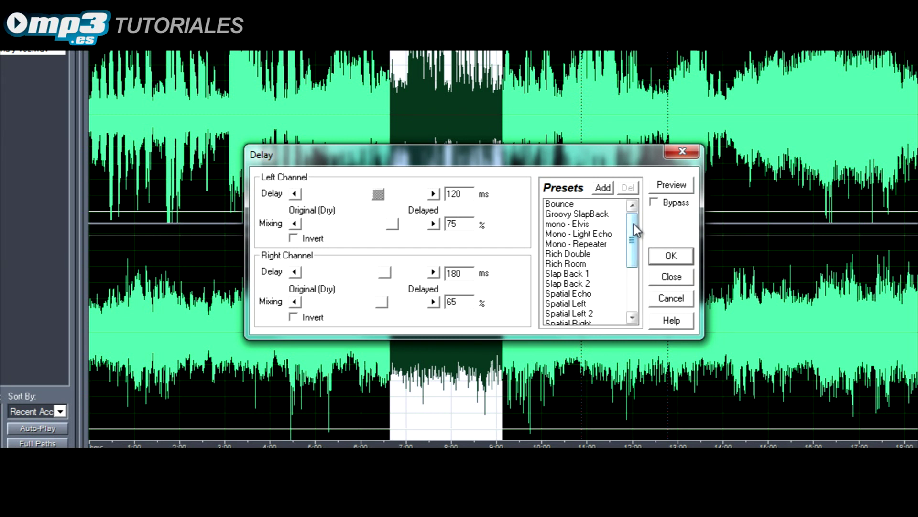
{"action": "left_click_drag", "start_coordinate": [633, 224], "coordinate": [617, 290]}
{"action": "left_click", "coordinate": [591, 284]}
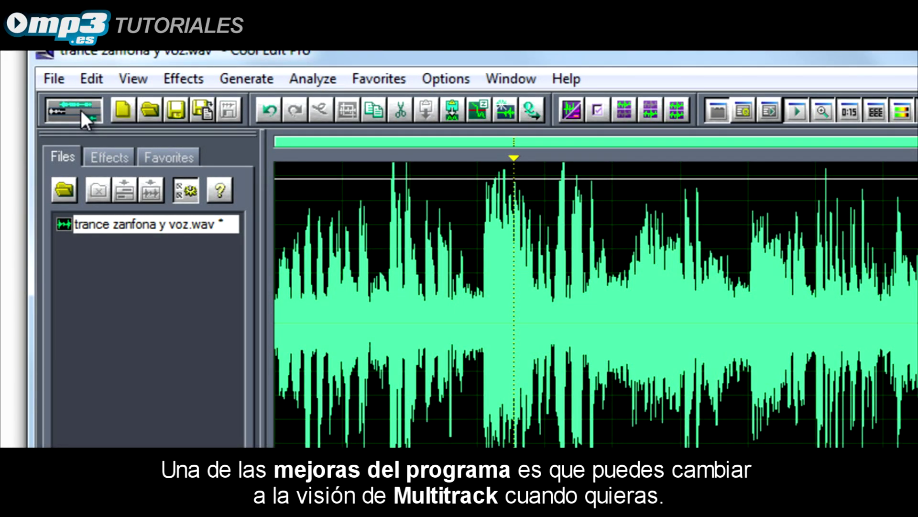
Switch to the multitrack view and place trance zanfona y voz.wav at the start of Track 1.
{"action": "left_click", "coordinate": [81, 110]}
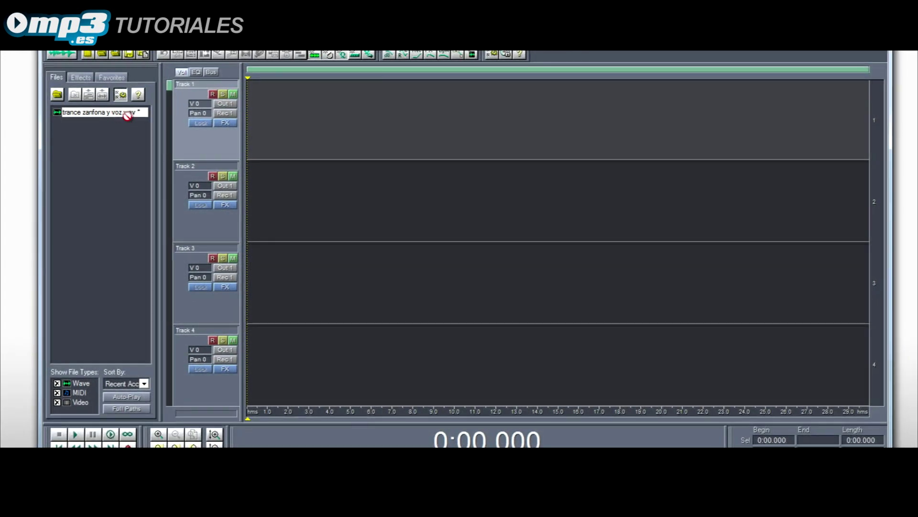
{"action": "left_click_drag", "start_coordinate": [199, 225], "coordinate": [393, 240]}
{"action": "left_click_drag", "start_coordinate": [207, 119], "coordinate": [357, 119]}
{"action": "scroll", "coordinate": [354, 143], "scroll_direction": "down", "scroll_amount": 2}
{"action": "scroll", "coordinate": [354, 155], "scroll_direction": "up", "scroll_amount": 2}
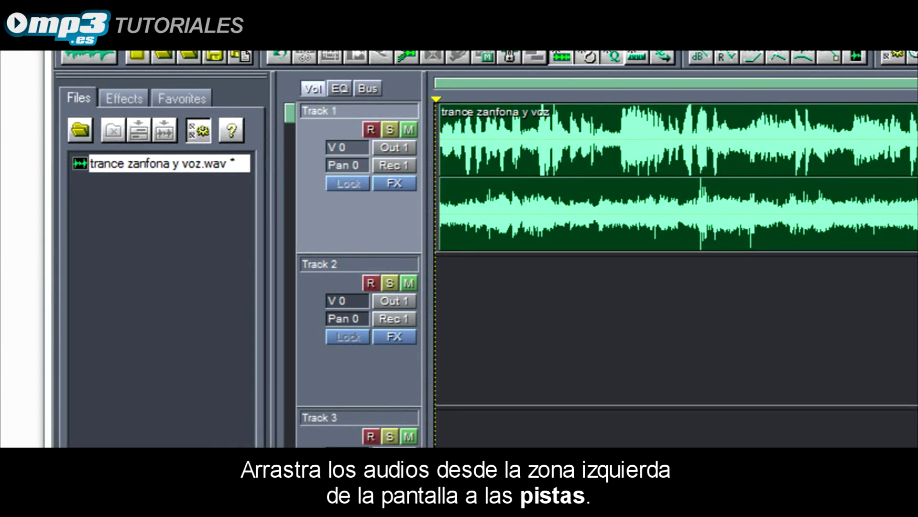
Import sapitos 02.wav into the file list and place it as a clip partway along Track 2.
{"action": "left_click_drag", "start_coordinate": [2, 287], "coordinate": [153, 242]}
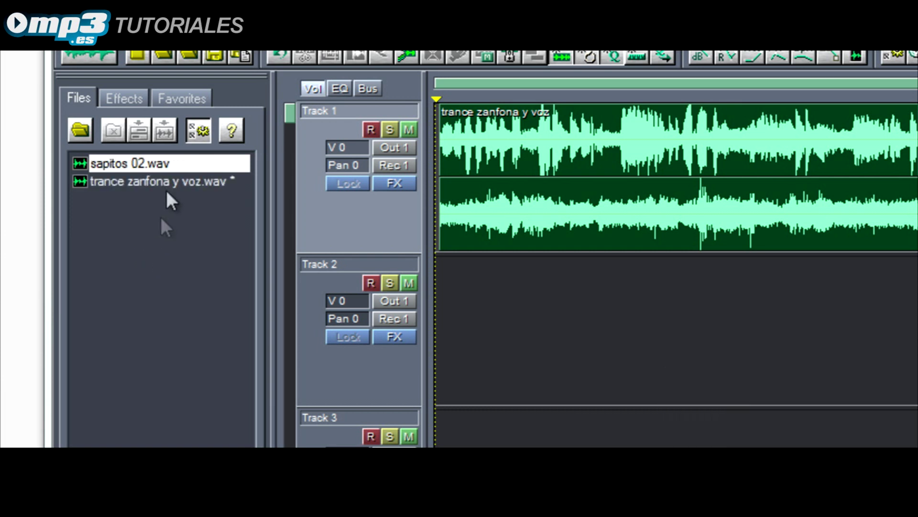
{"action": "left_click_drag", "start_coordinate": [137, 162], "coordinate": [574, 271]}
{"action": "left_click_drag", "start_coordinate": [636, 322], "coordinate": [699, 349]}
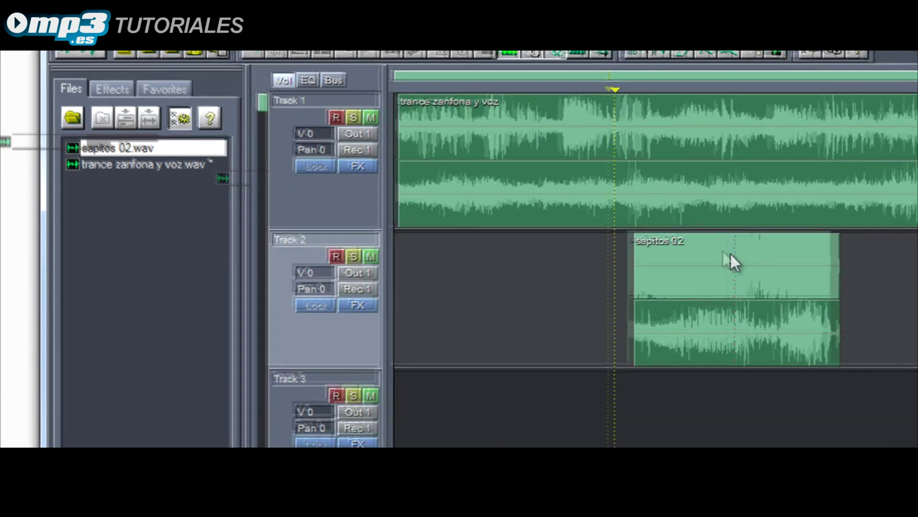
{"action": "left_click", "coordinate": [808, 279]}
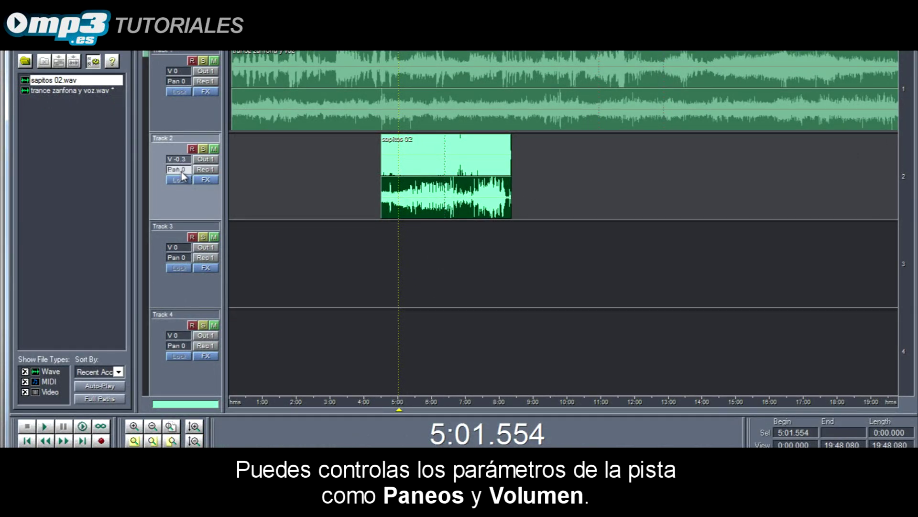
Add the Dynamic EQ filter to Track 2's effects rack.
{"action": "left_click", "coordinate": [210, 183]}
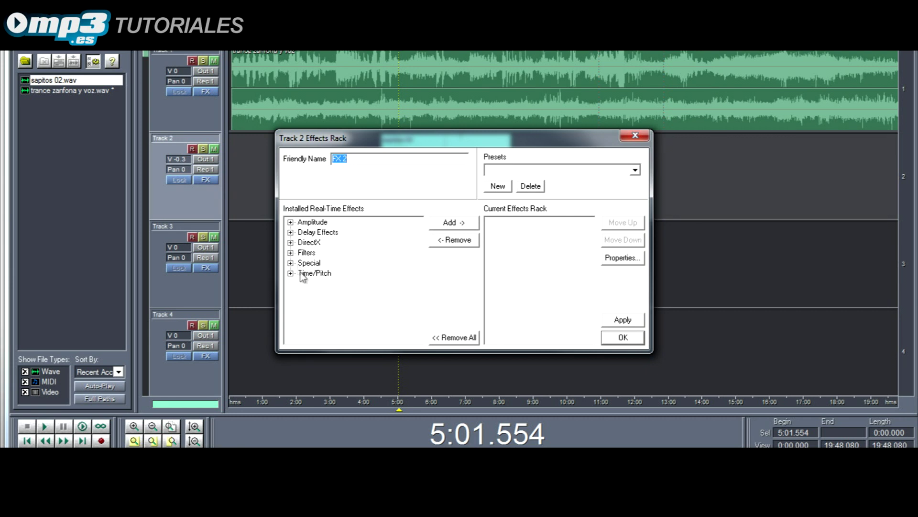
{"action": "left_click", "coordinate": [290, 253]}
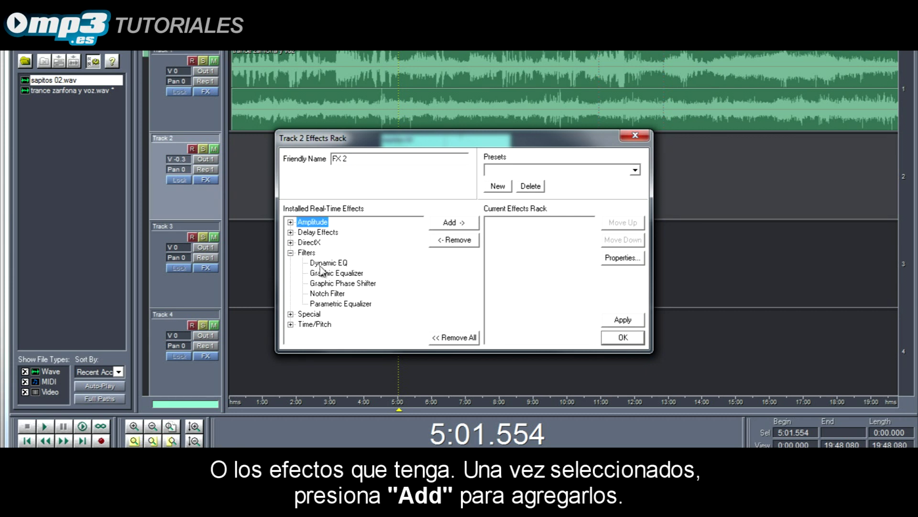
{"action": "left_click", "coordinate": [320, 264]}
{"action": "left_click", "coordinate": [461, 224]}
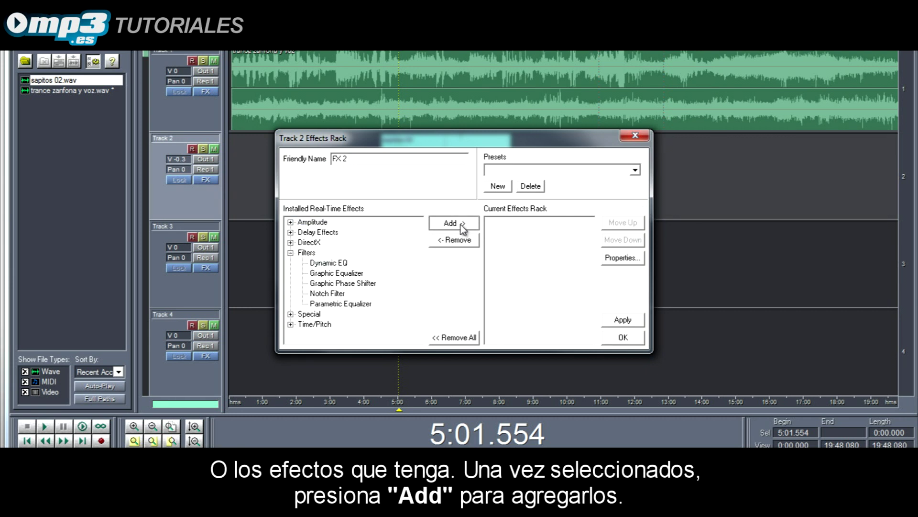
{"action": "left_click", "coordinate": [624, 337]}
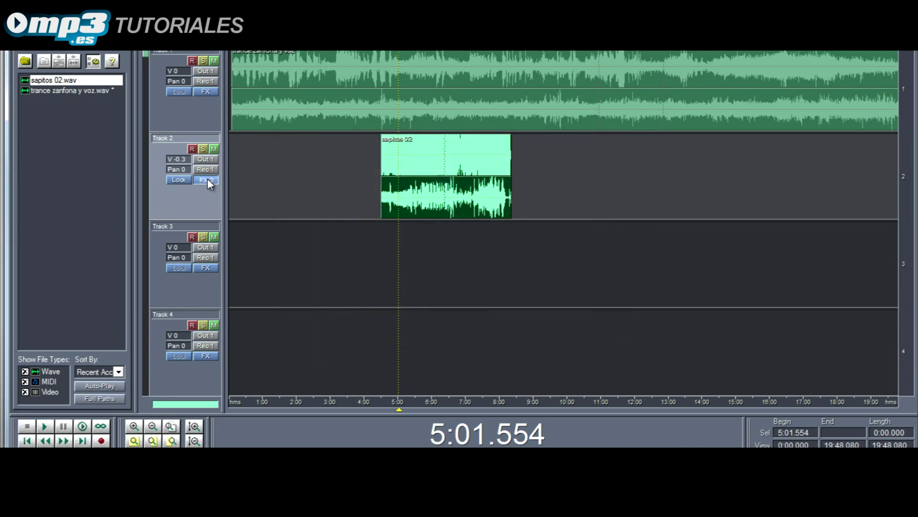
Open Track 2's FX 2 settings and shift the Dynamic EQ's Q (bandwidth) toward Narrow.
{"action": "left_click", "coordinate": [208, 180]}
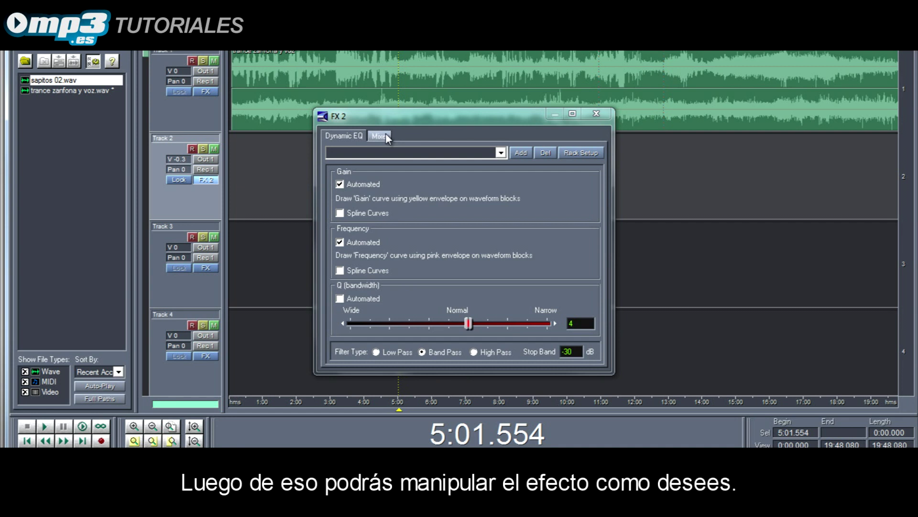
{"action": "left_click", "coordinate": [468, 324]}
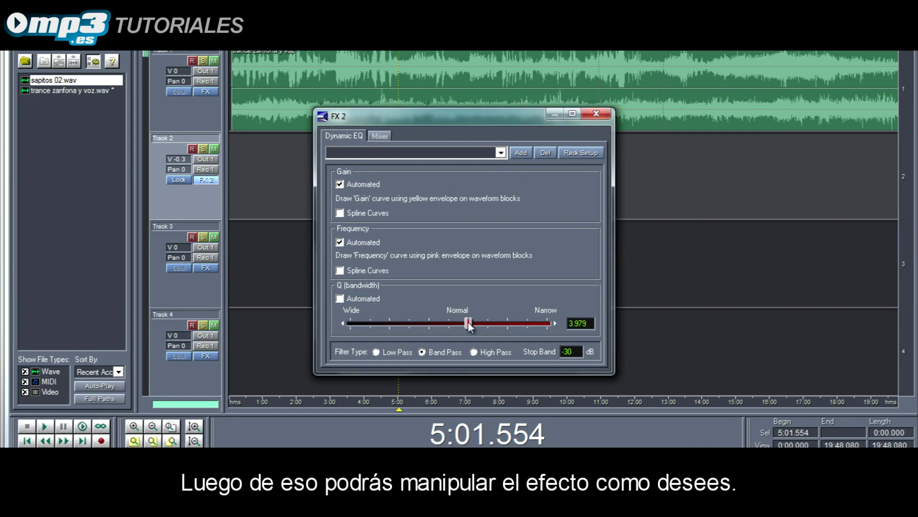
{"action": "left_click_drag", "start_coordinate": [476, 326], "coordinate": [505, 323]}
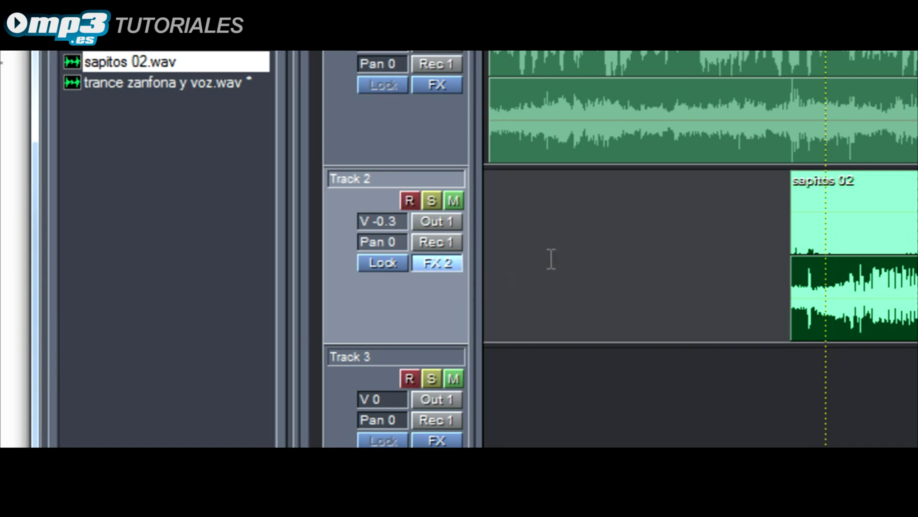
Open Track 2's Track Equalizer in a wider panel and set Mid to -9.1 dB and Hi to 14.1 dB.
{"action": "right_click", "coordinate": [735, 282]}
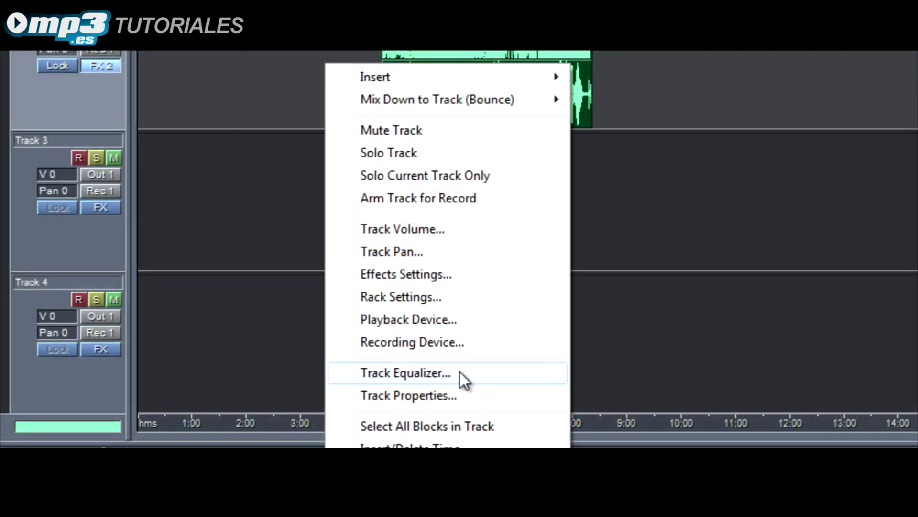
{"action": "left_click", "coordinate": [473, 359]}
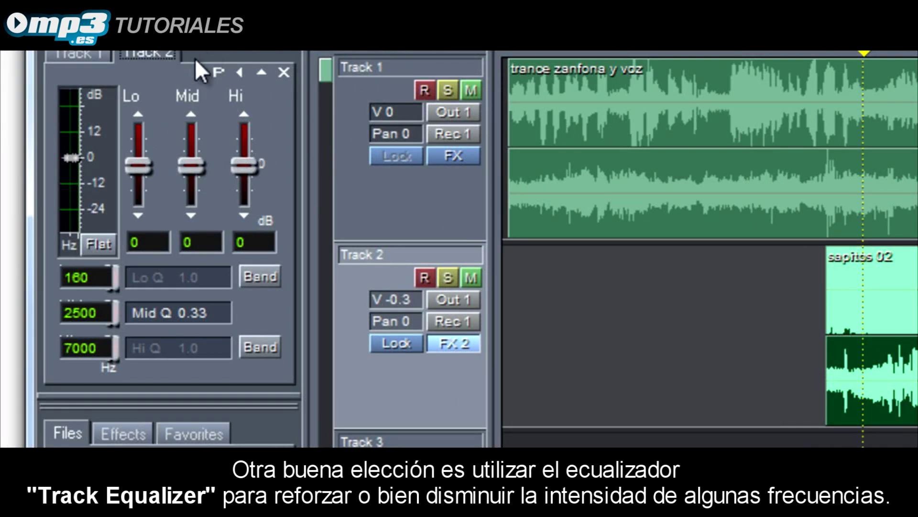
{"action": "mouse_move", "coordinate": [194, 163]}
{"action": "left_mouse_down"}
{"action": "mouse_move", "coordinate": [197, 148]}
{"action": "mouse_move", "coordinate": [199, 174]}
{"action": "mouse_move", "coordinate": [198, 167]}
{"action": "left_mouse_up"}
{"action": "left_click_drag", "start_coordinate": [306, 180], "coordinate": [633, 196]}
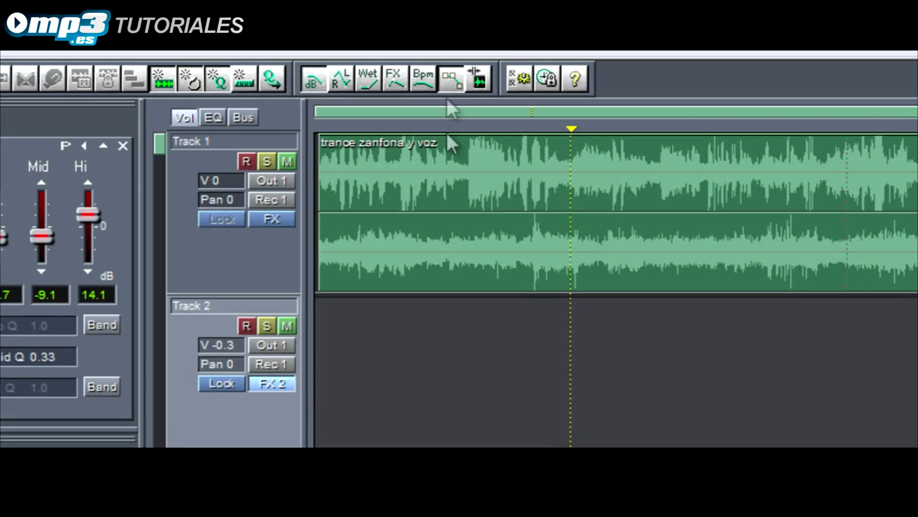
Move the sapitos 02 clip on Track 2 to just after the end of the Track 1 clip.
{"action": "left_click", "coordinate": [814, 389]}
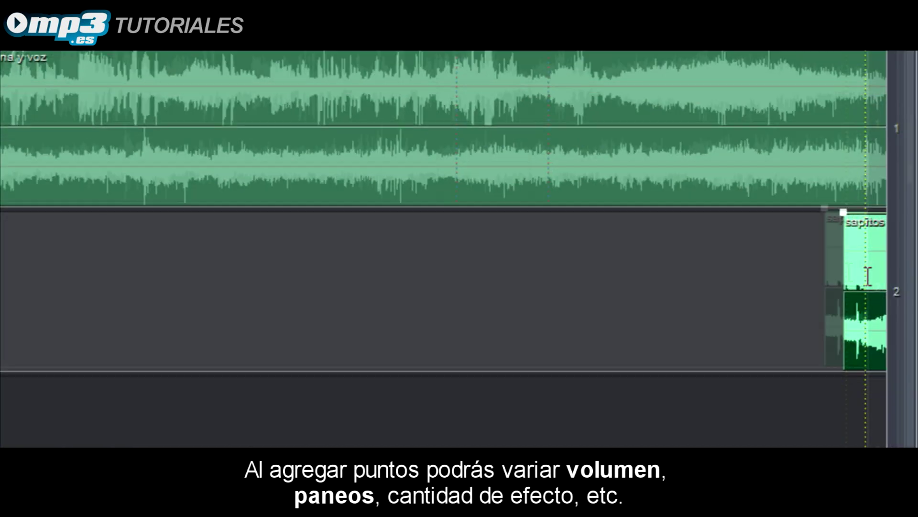
{"action": "left_click_drag", "start_coordinate": [868, 277], "coordinate": [584, 278]}
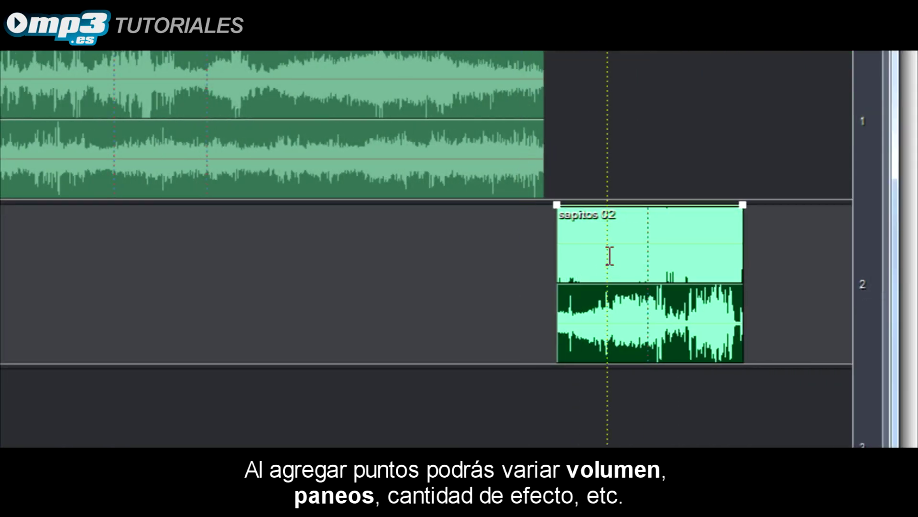
Shape the volume envelope of the sapitos 02 clip by lowering its start point and adding and adjusting points along the line.
{"action": "left_click_drag", "start_coordinate": [556, 206], "coordinate": [559, 241]}
{"action": "double_click", "coordinate": [616, 246]}
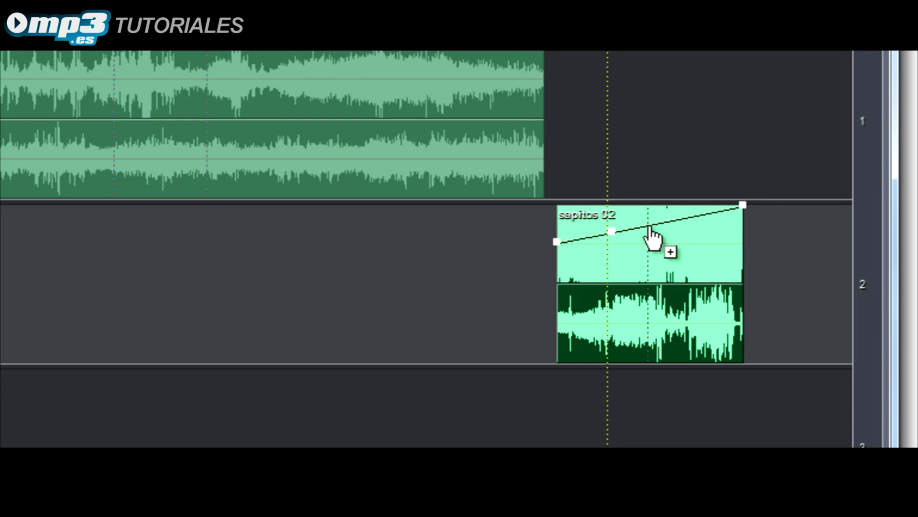
{"action": "left_click", "coordinate": [649, 224]}
{"action": "left_click_drag", "start_coordinate": [649, 224], "coordinate": [650, 252]}
{"action": "mouse_move", "coordinate": [694, 230]}
{"action": "left_mouse_down"}
{"action": "mouse_move", "coordinate": [696, 260]}
{"action": "mouse_move", "coordinate": [695, 233]}
{"action": "left_mouse_up"}
{"action": "left_click_drag", "start_coordinate": [612, 231], "coordinate": [609, 234]}
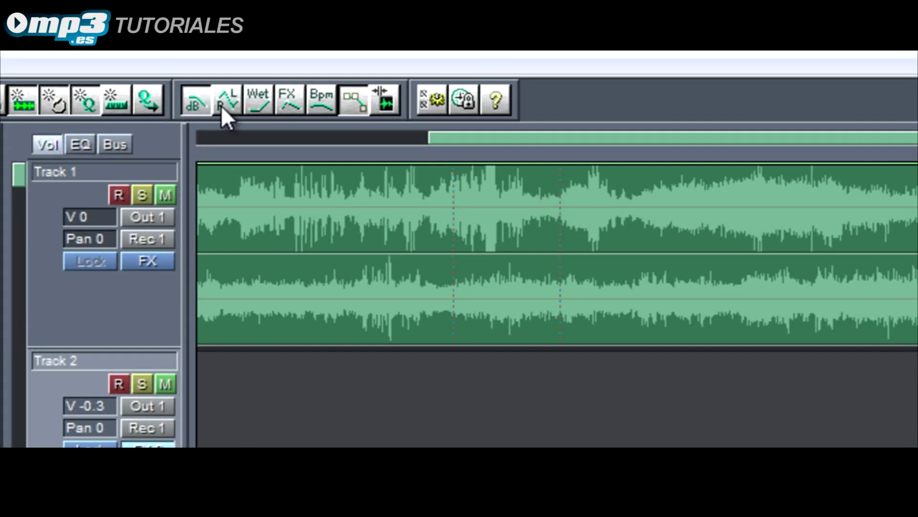
Show the pan and FX parameter envelopes and add a raised frequency point near the start of the sapitos 02 clip.
{"action": "left_click", "coordinate": [221, 107]}
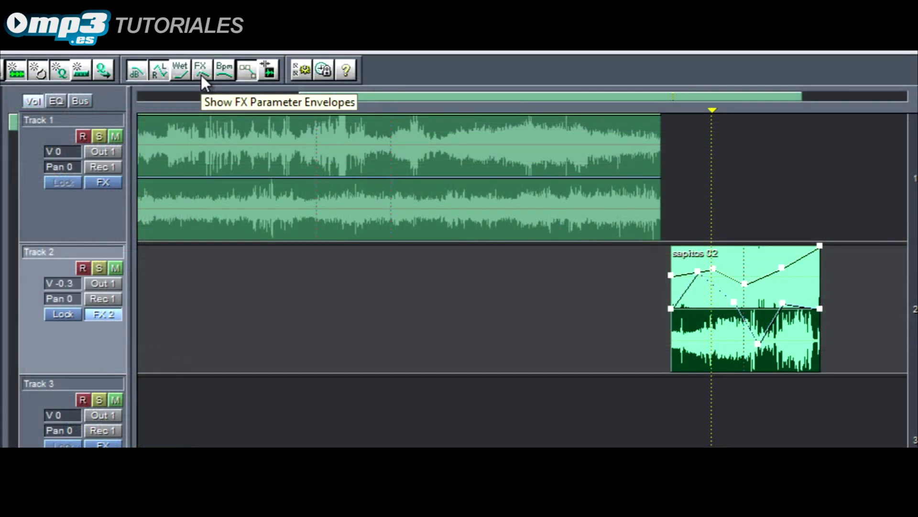
{"action": "left_click", "coordinate": [288, 105]}
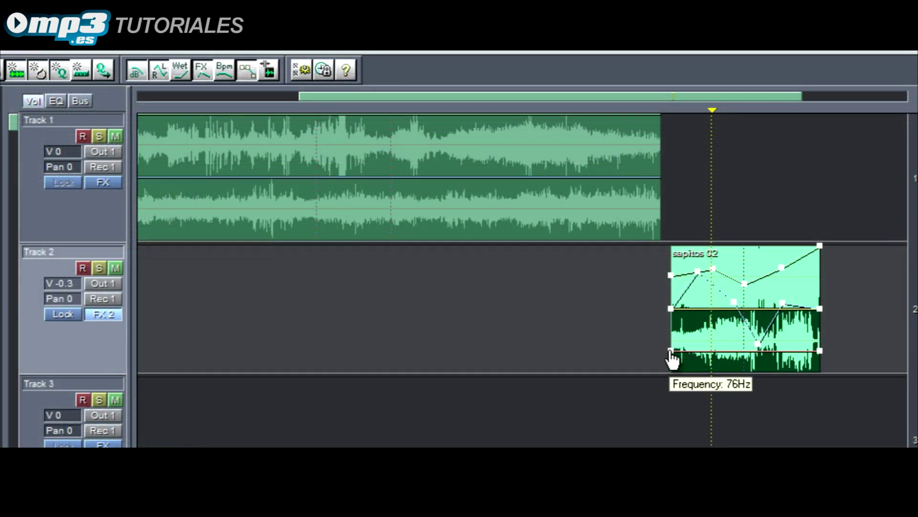
{"action": "left_click", "coordinate": [692, 351]}
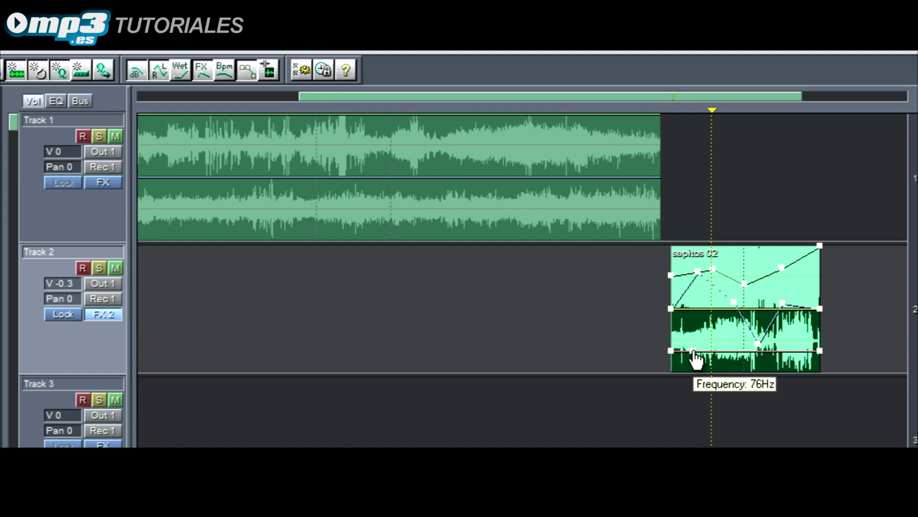
{"action": "left_click_drag", "start_coordinate": [693, 351], "coordinate": [700, 334]}
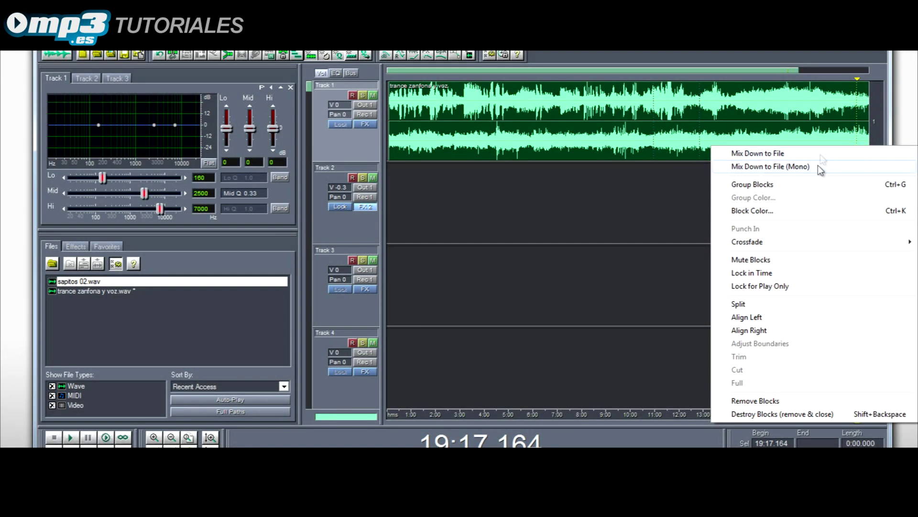
Mix the session down to a file with the standard (non-mono) Mix Down to File option.
{"action": "left_click", "coordinate": [820, 154]}
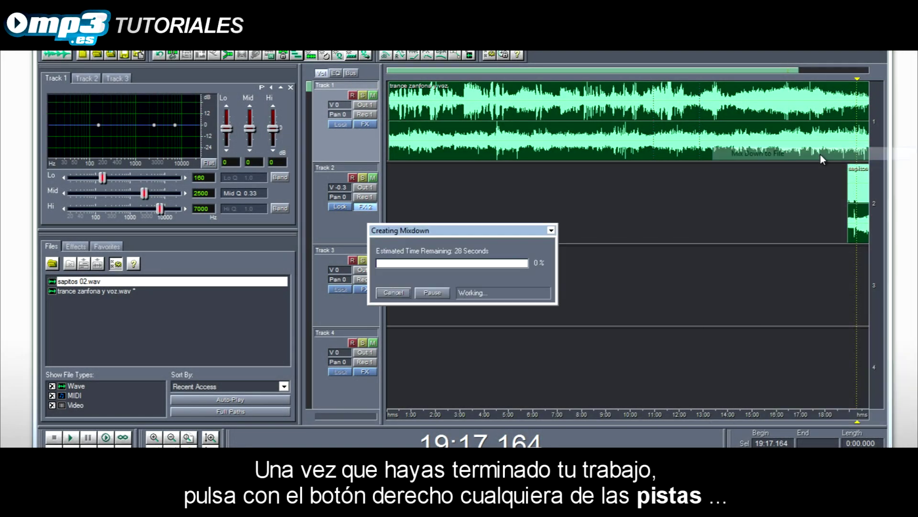